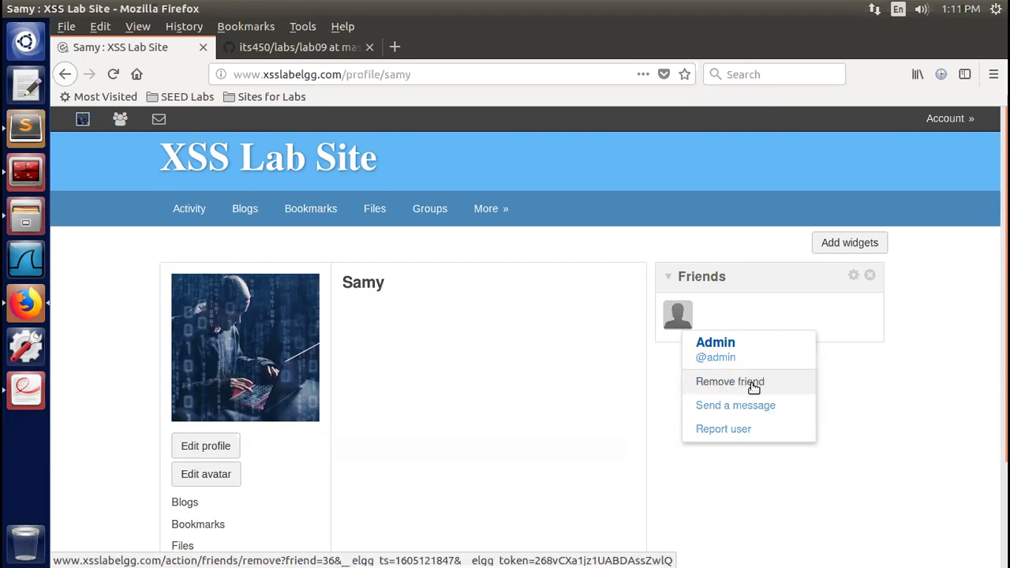
Remove Admin from the samy account's friends and reload the profile page.
{"action": "left_click", "coordinate": [754, 386]}
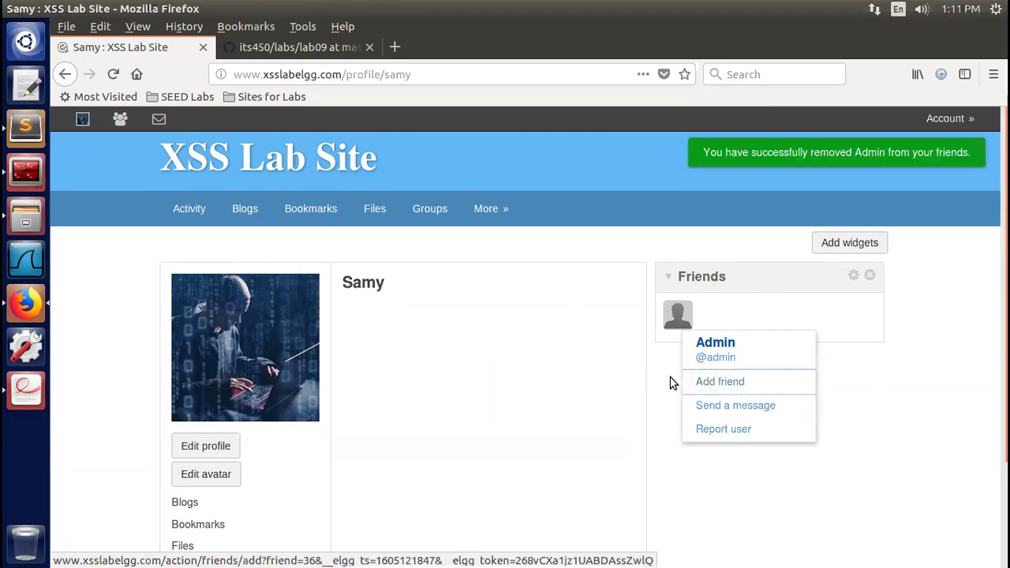
{"action": "left_click", "coordinate": [660, 400]}
{"action": "left_click", "coordinate": [111, 73]}
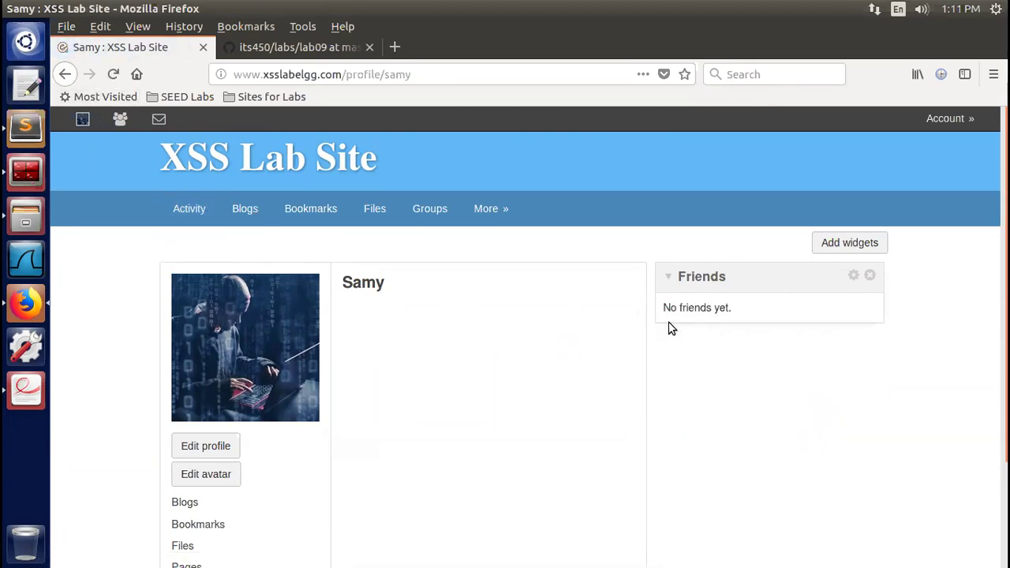
Log out of the samy account and log in with the saved alice account.
{"action": "mouse_move", "coordinate": [955, 126]}
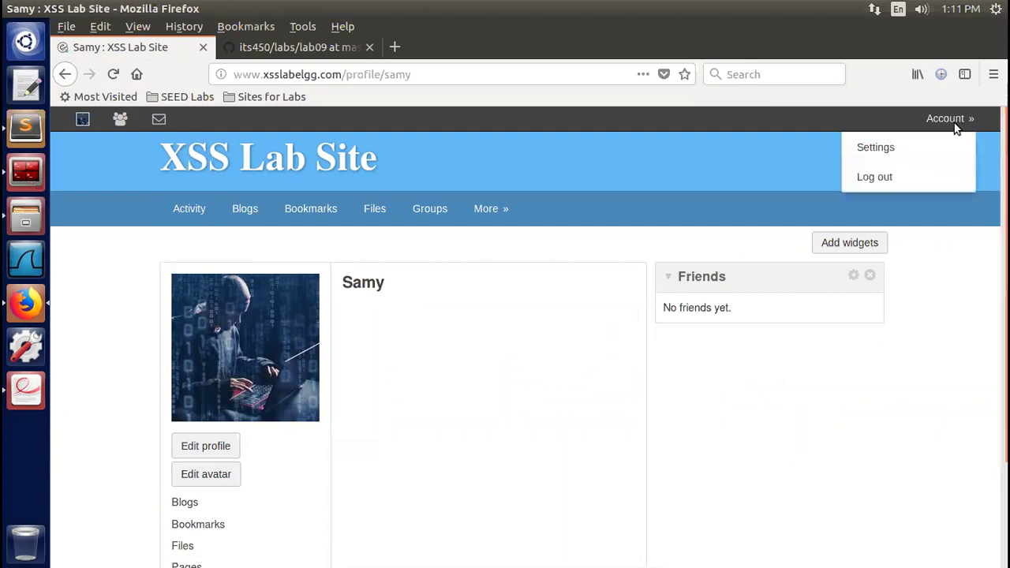
{"action": "left_click", "coordinate": [880, 179]}
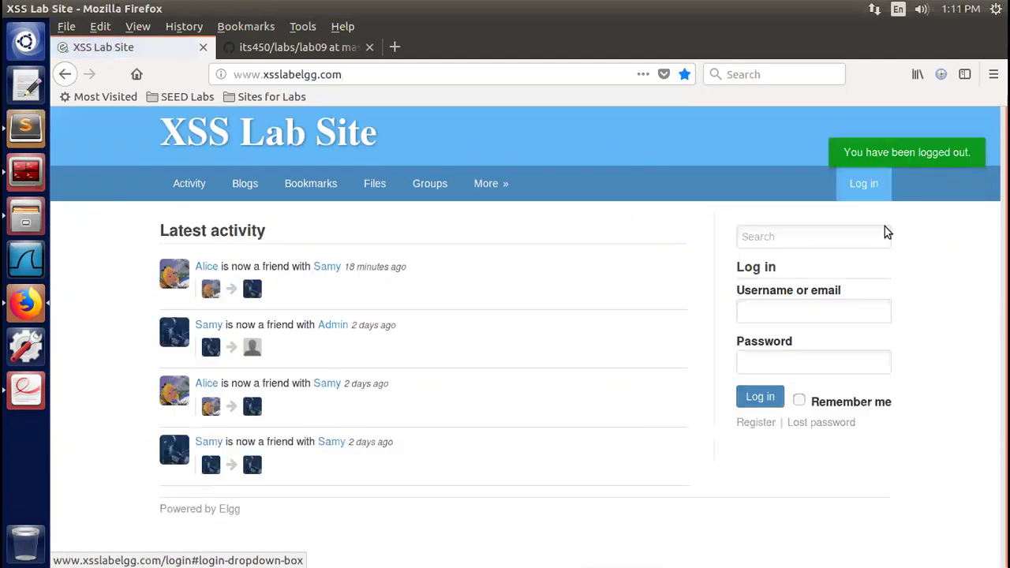
{"action": "left_click", "coordinate": [817, 317]}
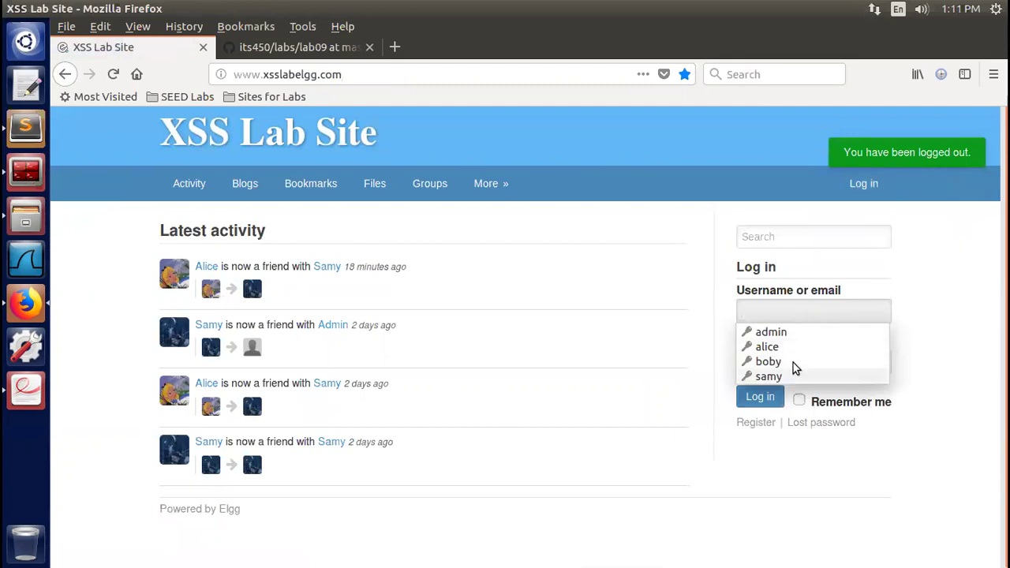
{"action": "left_click", "coordinate": [798, 351]}
{"action": "left_click", "coordinate": [757, 397]}
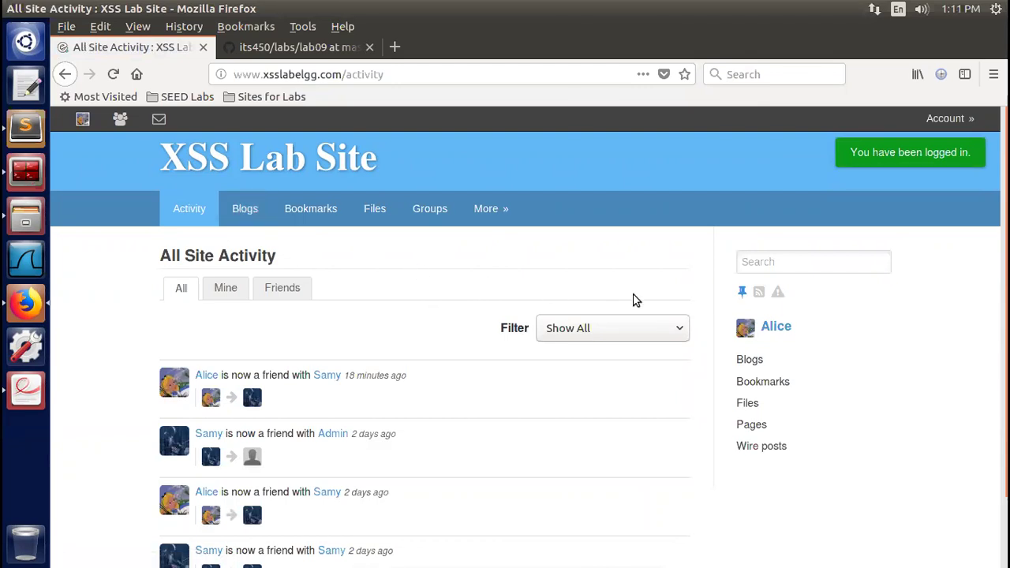
Remove samy from the friends on alice's own profile page and reload the page.
{"action": "left_click", "coordinate": [83, 119]}
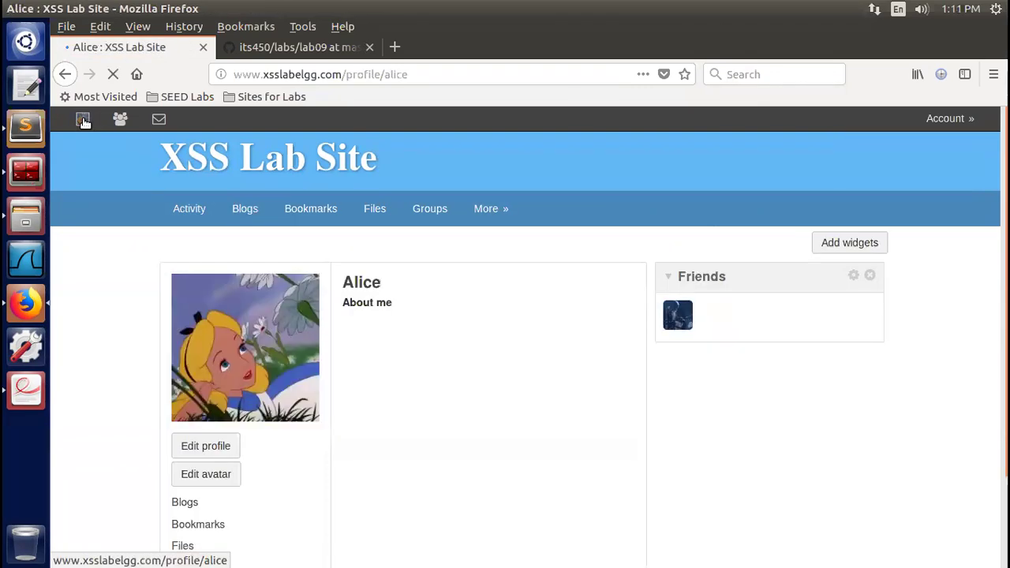
{"action": "left_click", "coordinate": [692, 332]}
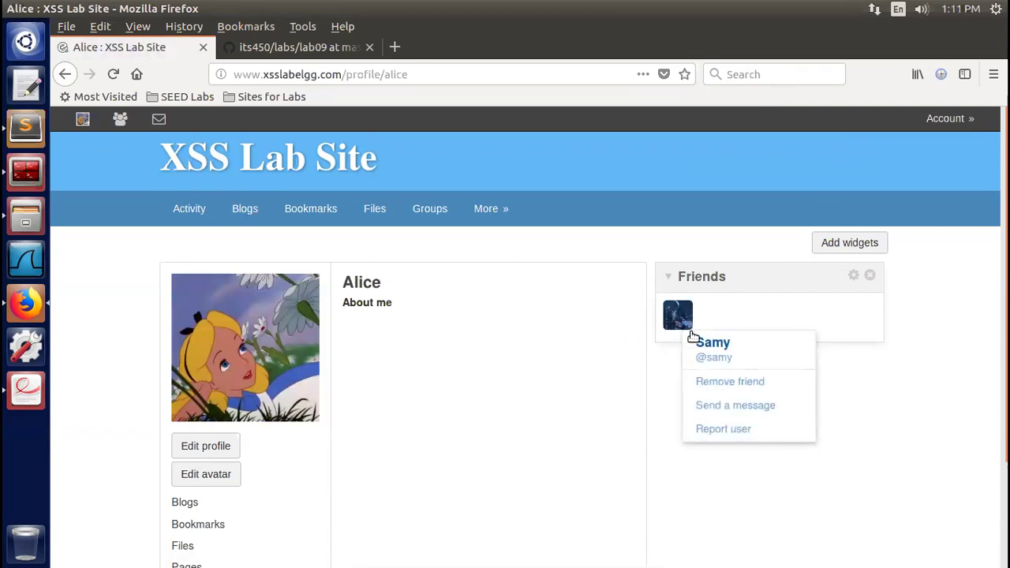
{"action": "left_click", "coordinate": [743, 383]}
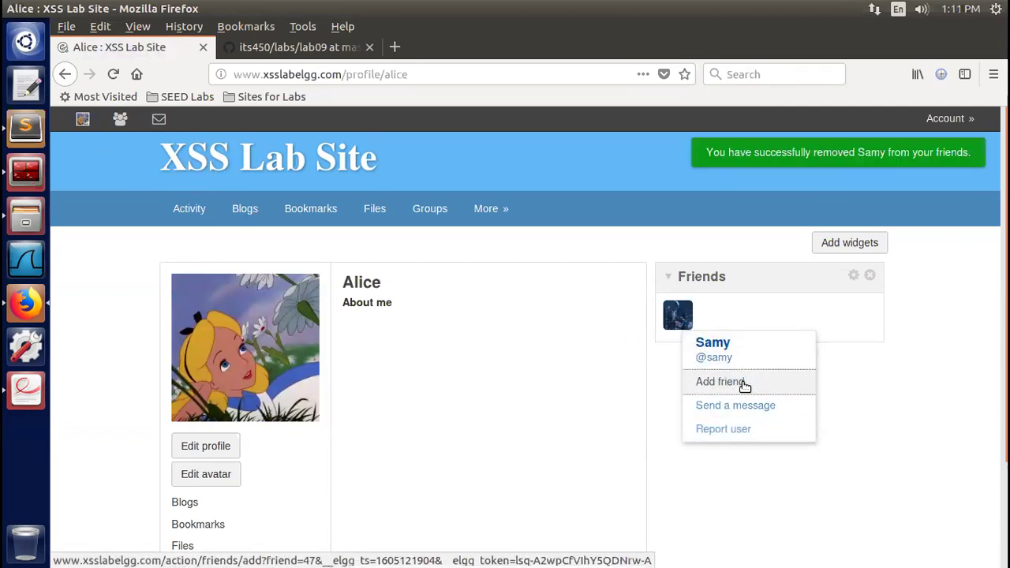
{"action": "left_click", "coordinate": [661, 390]}
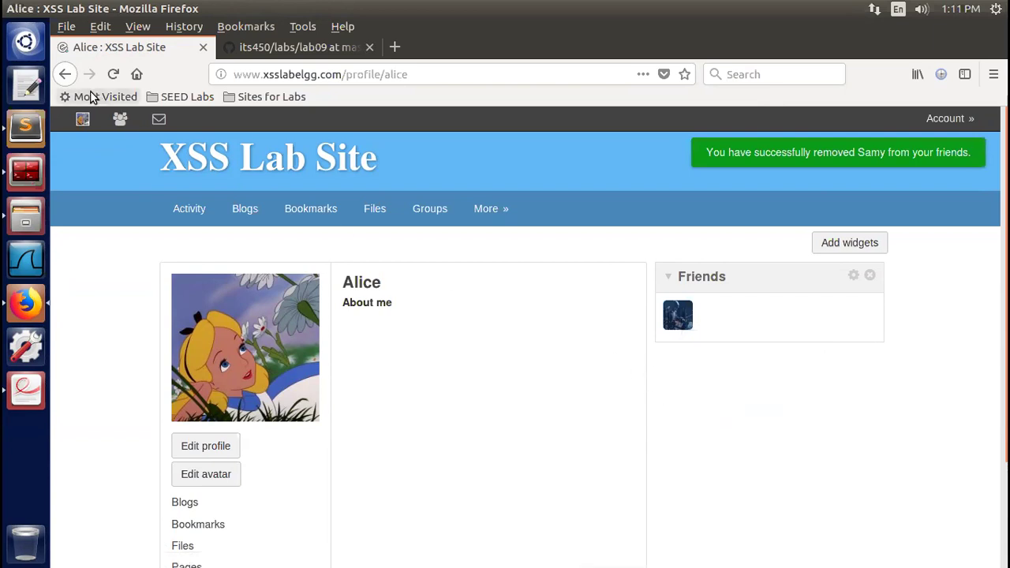
{"action": "left_click", "coordinate": [114, 74]}
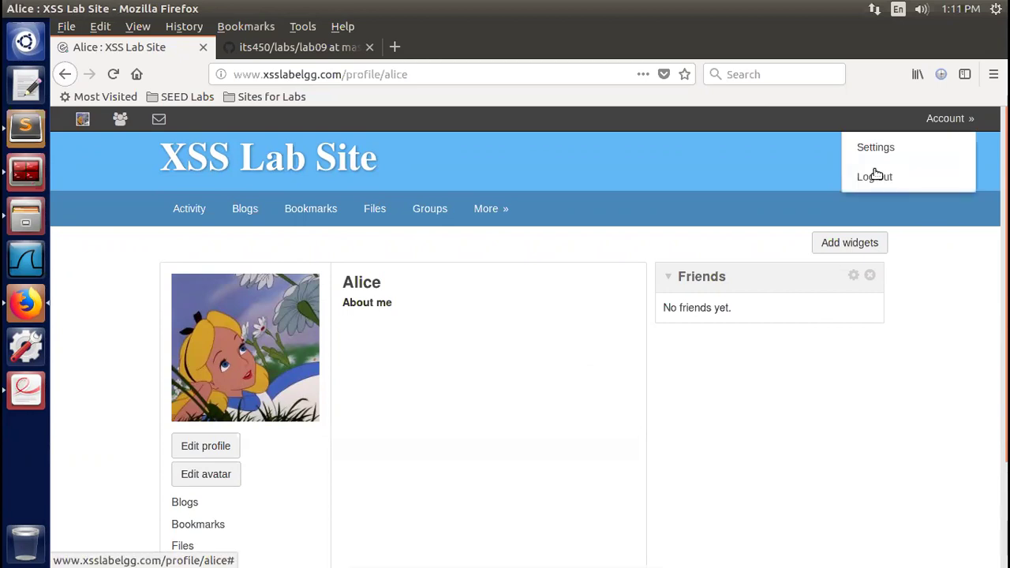
Switch from the alice account to the saved samy account and open samy's profile for editing.
{"action": "left_click", "coordinate": [874, 177]}
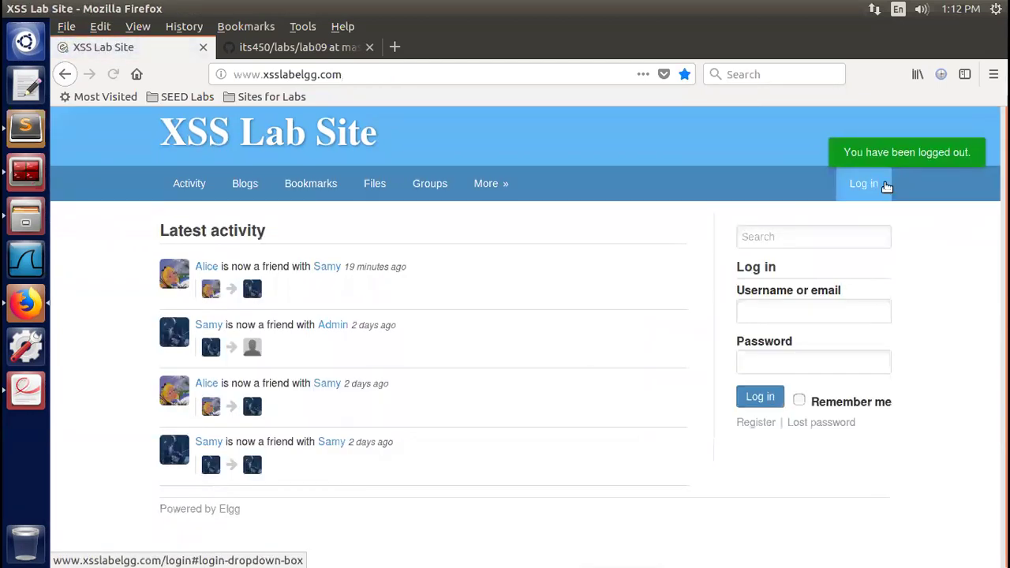
{"action": "left_click", "coordinate": [809, 316]}
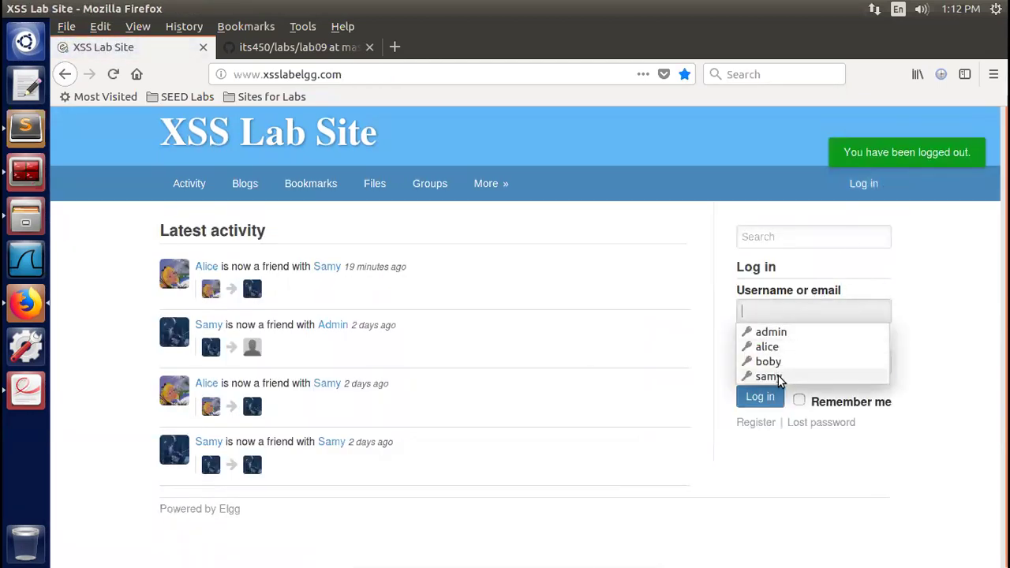
{"action": "left_click", "coordinate": [777, 375]}
{"action": "left_click", "coordinate": [763, 395]}
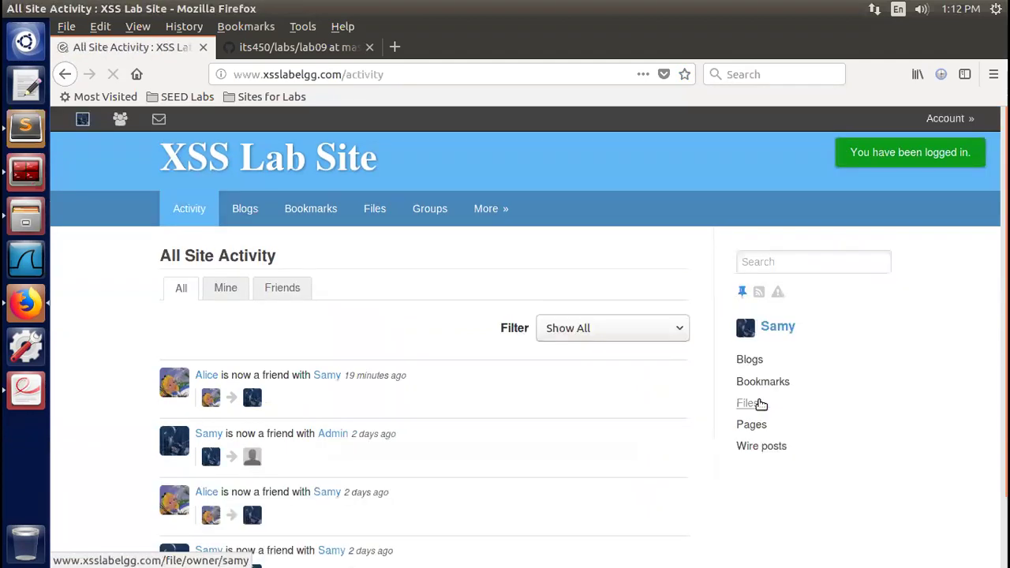
{"action": "left_click", "coordinate": [83, 119]}
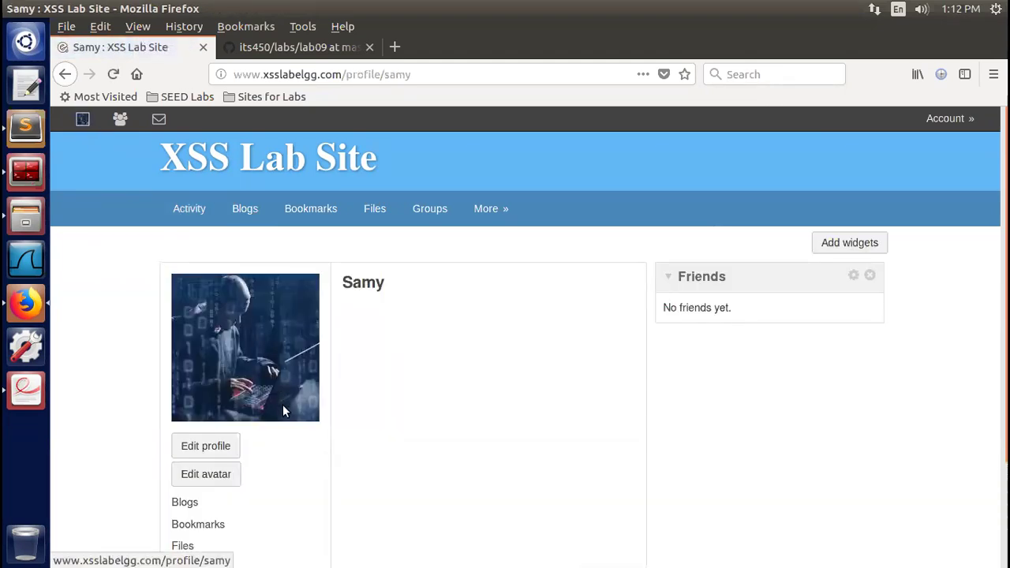
{"action": "left_click", "coordinate": [223, 451]}
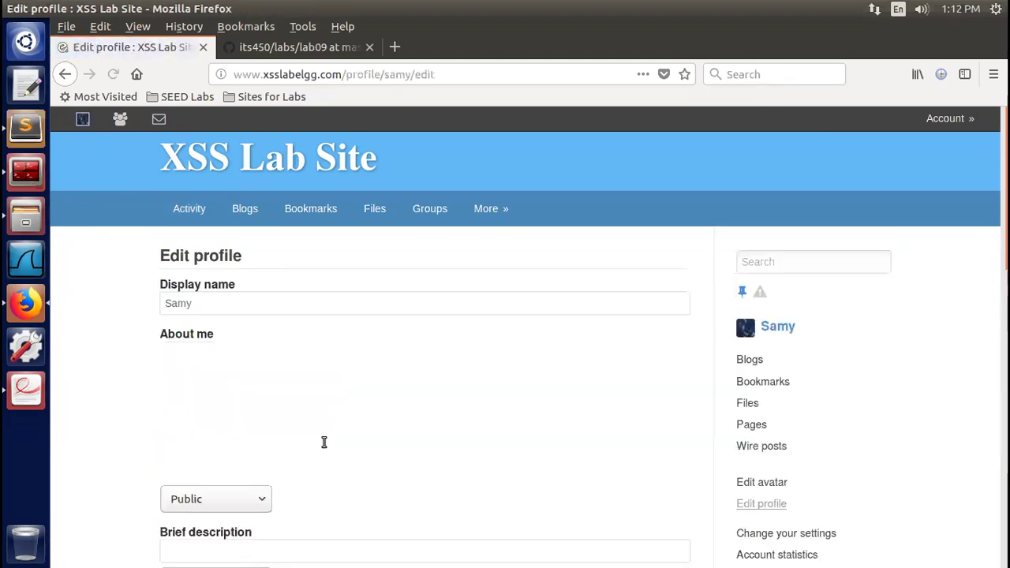
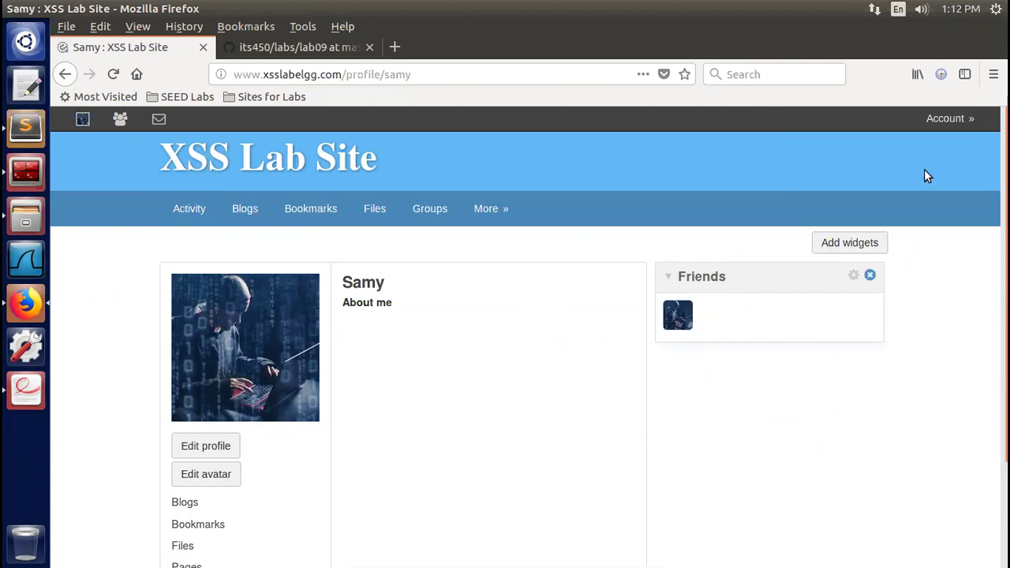
Log out of samy and log back in to the site with the saved alice account.
{"action": "mouse_move", "coordinate": [962, 119]}
{"action": "left_click", "coordinate": [882, 182]}
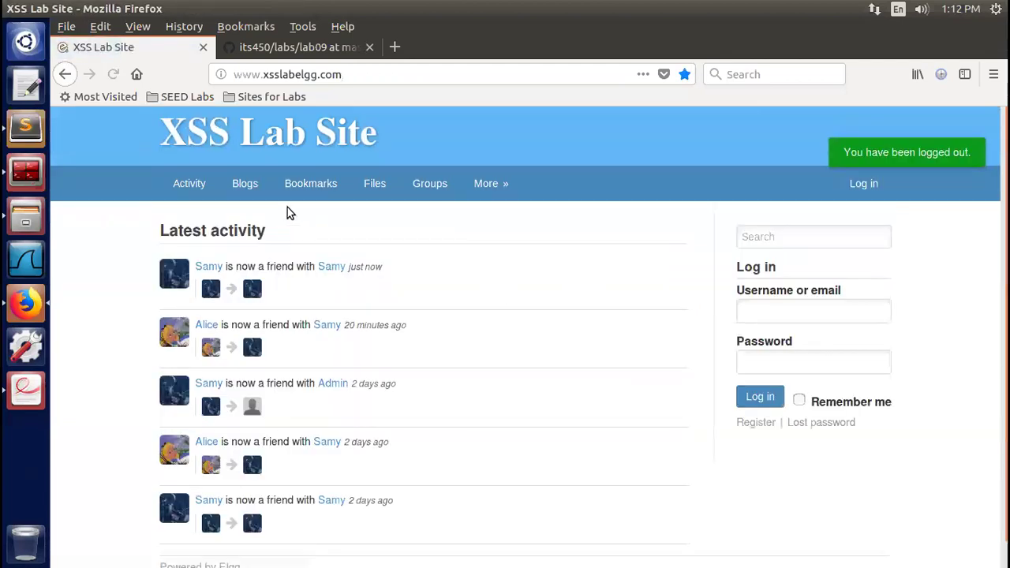
{"action": "left_click", "coordinate": [790, 322]}
{"action": "left_click", "coordinate": [771, 345]}
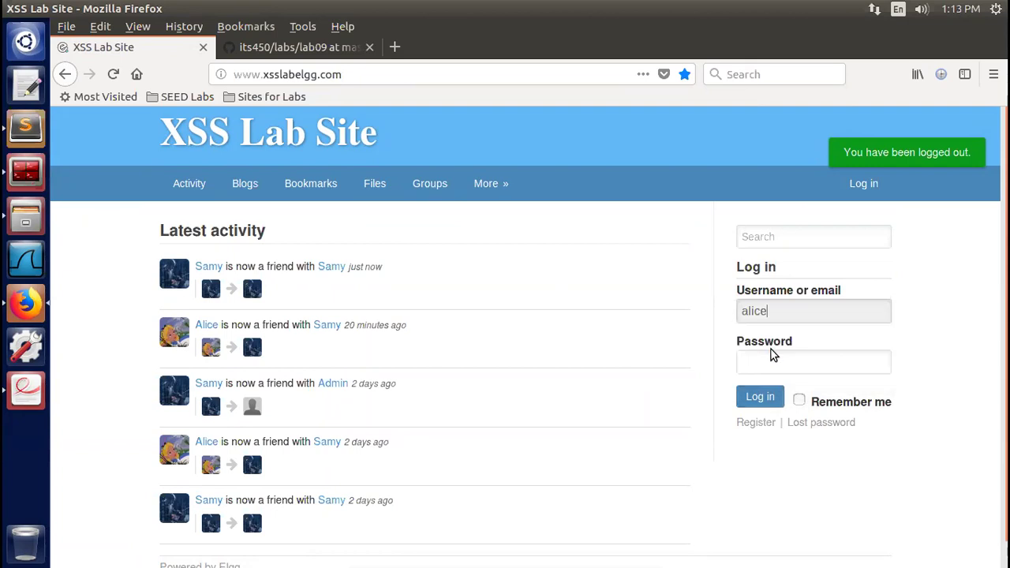
{"action": "left_click", "coordinate": [756, 395]}
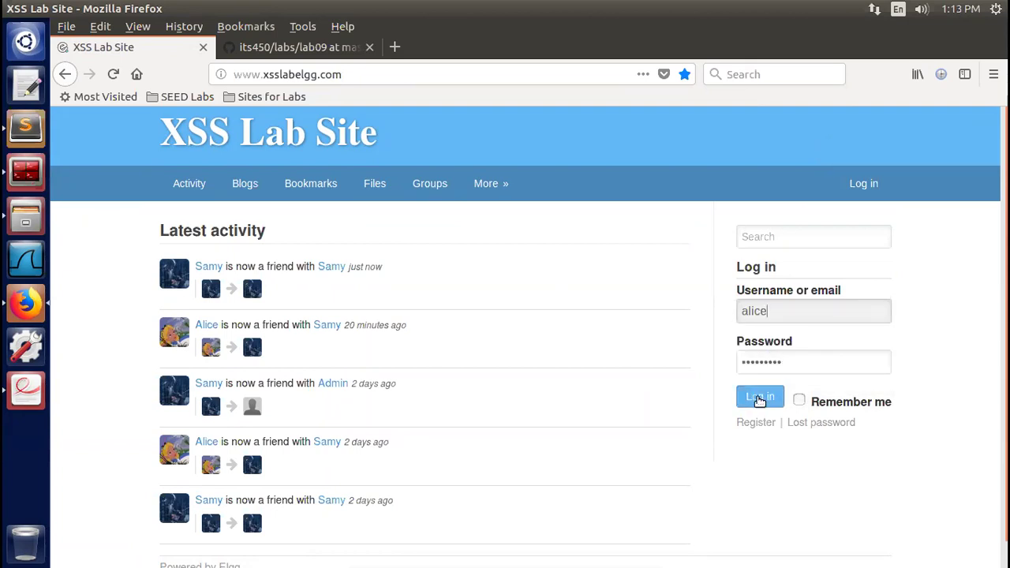
{"action": "left_click", "coordinate": [762, 400]}
{"action": "left_click", "coordinate": [762, 400]}
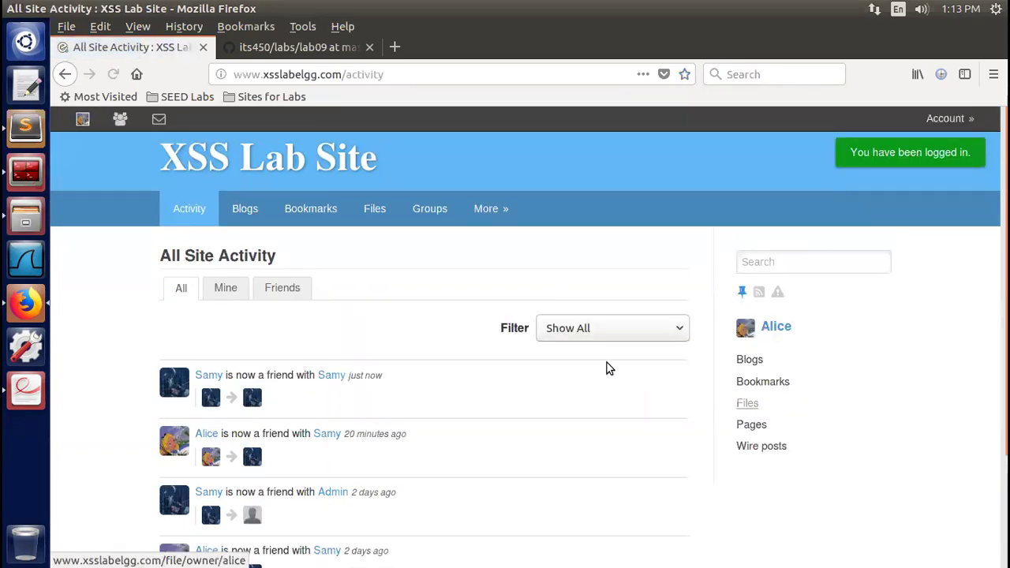
View the charlie profile from the member list, then check the friends on alice's own profile.
{"action": "left_click", "coordinate": [492, 210]}
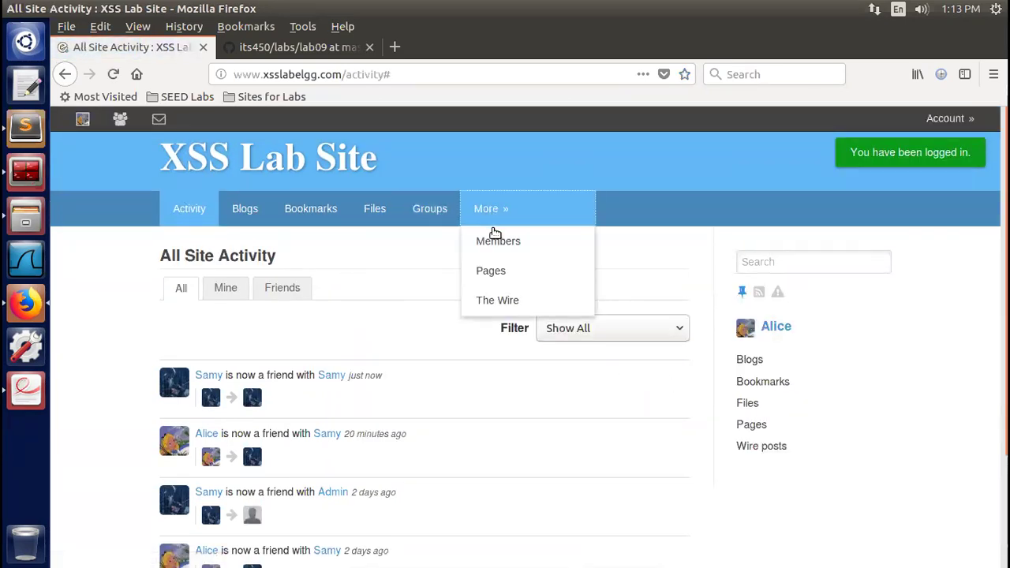
{"action": "left_click", "coordinate": [493, 243]}
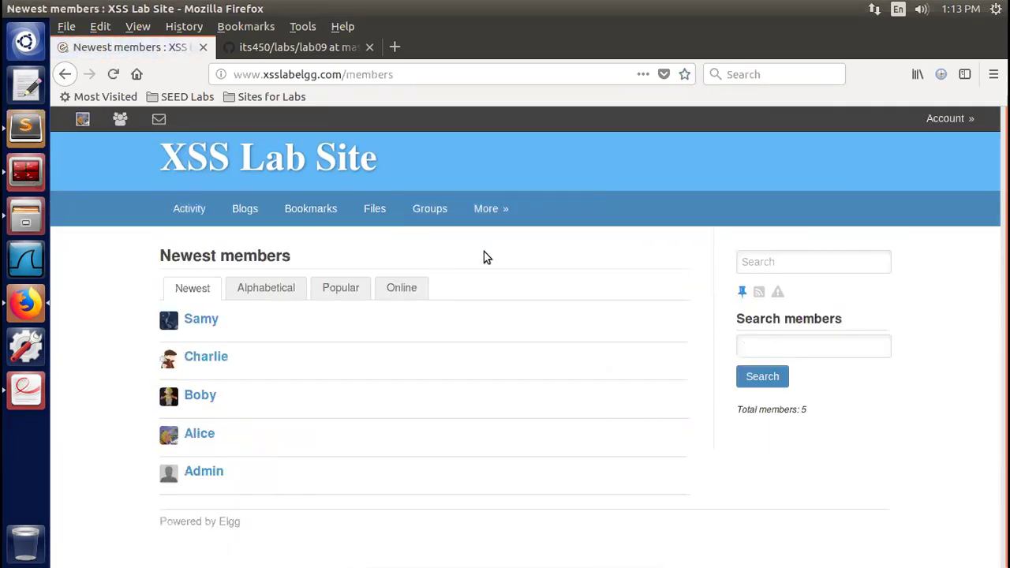
{"action": "left_click", "coordinate": [205, 359]}
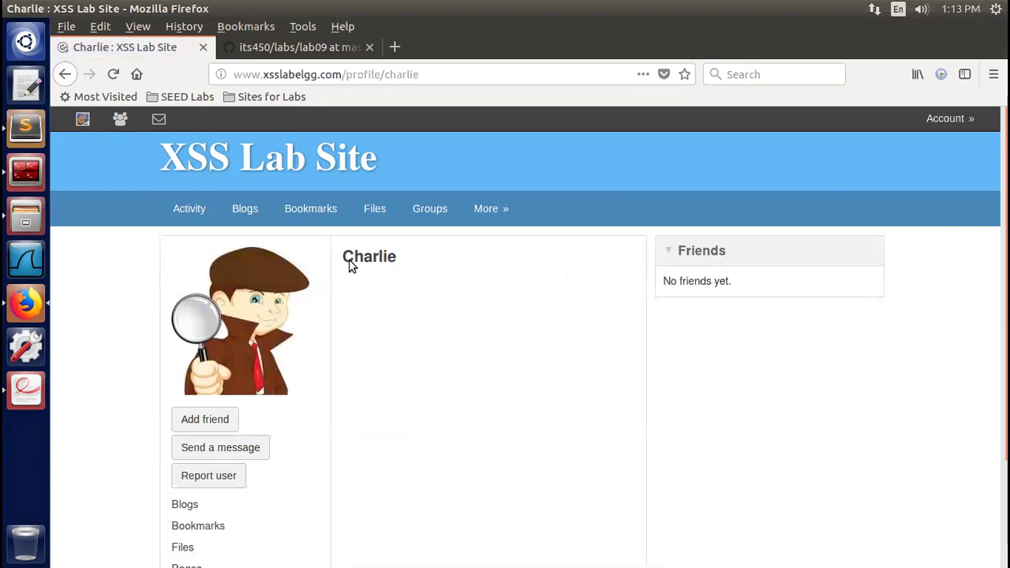
{"action": "mouse_move", "coordinate": [564, 216]}
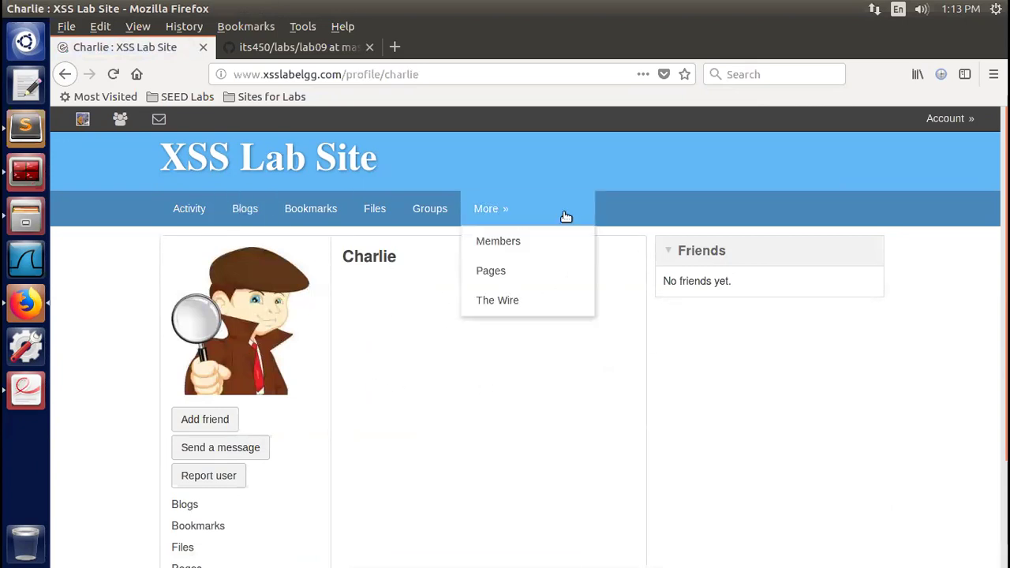
{"action": "left_click", "coordinate": [499, 243]}
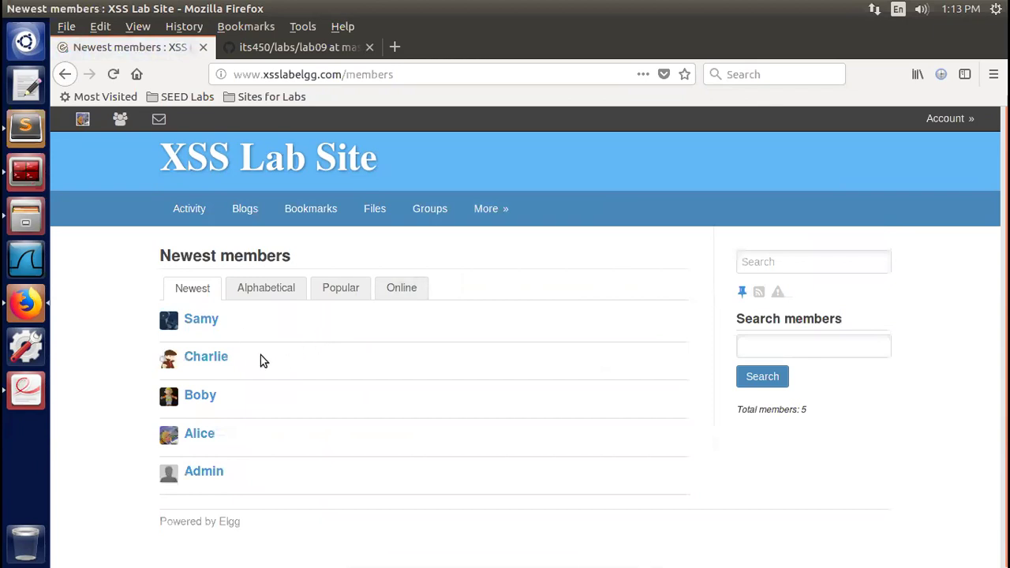
{"action": "left_click", "coordinate": [82, 120]}
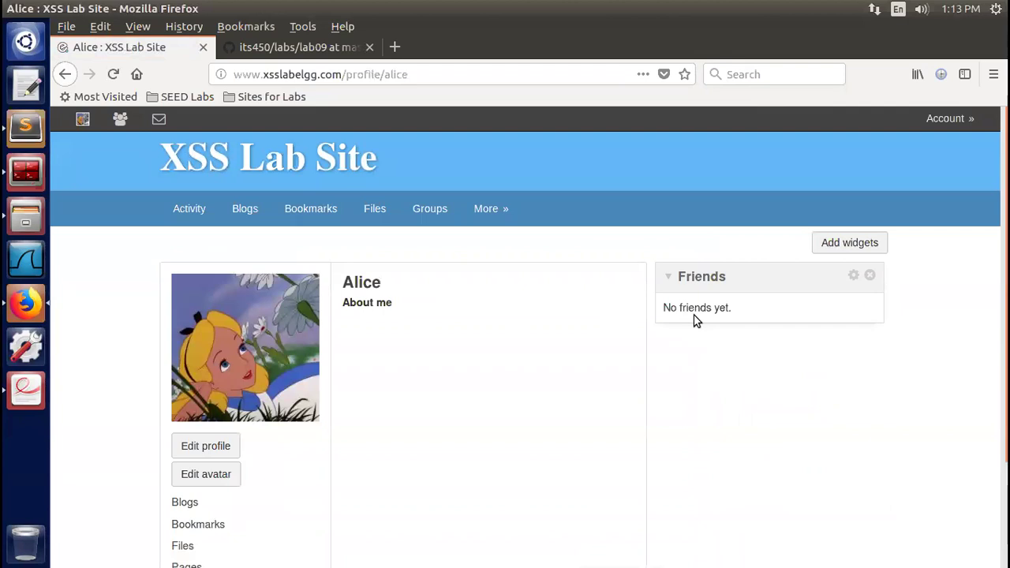
Visit the samy profile from the member list, and check the friends on alice's own profile again.
{"action": "mouse_move", "coordinate": [494, 213]}
{"action": "left_click", "coordinate": [491, 242]}
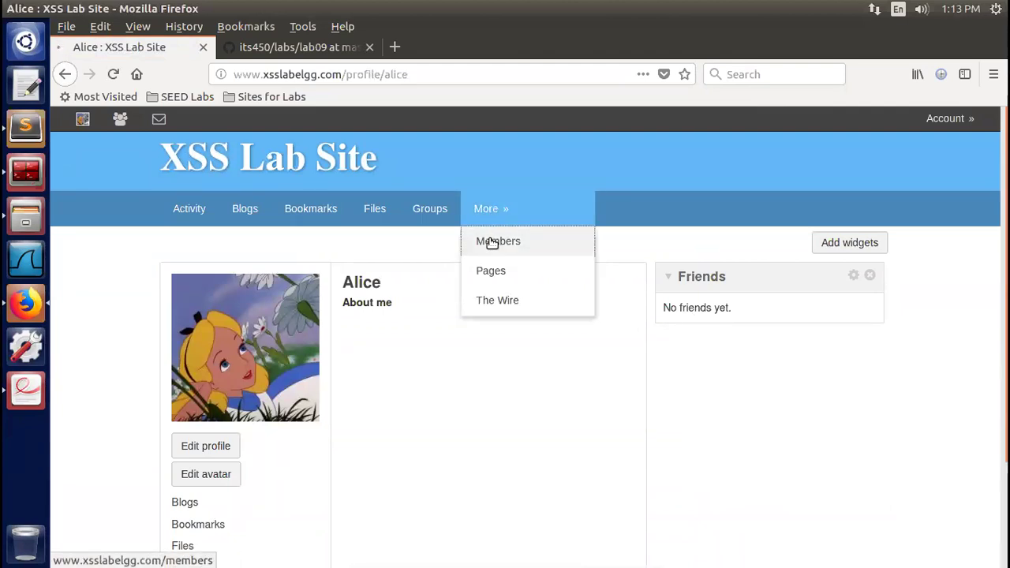
{"action": "left_click", "coordinate": [199, 318]}
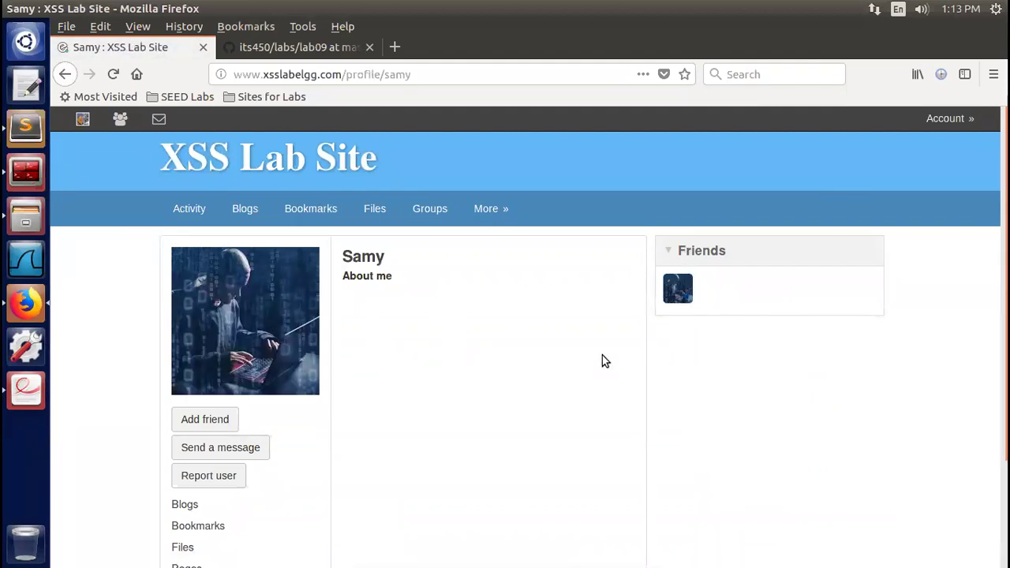
{"action": "left_click", "coordinate": [80, 118]}
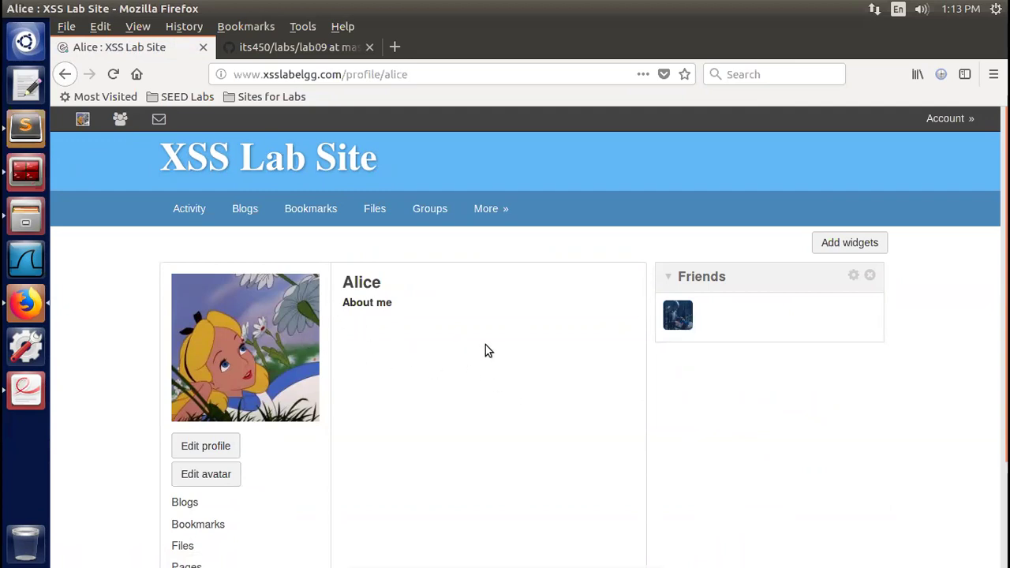
Remove samy from alice's friends and log out of the alice account.
{"action": "left_click", "coordinate": [689, 329]}
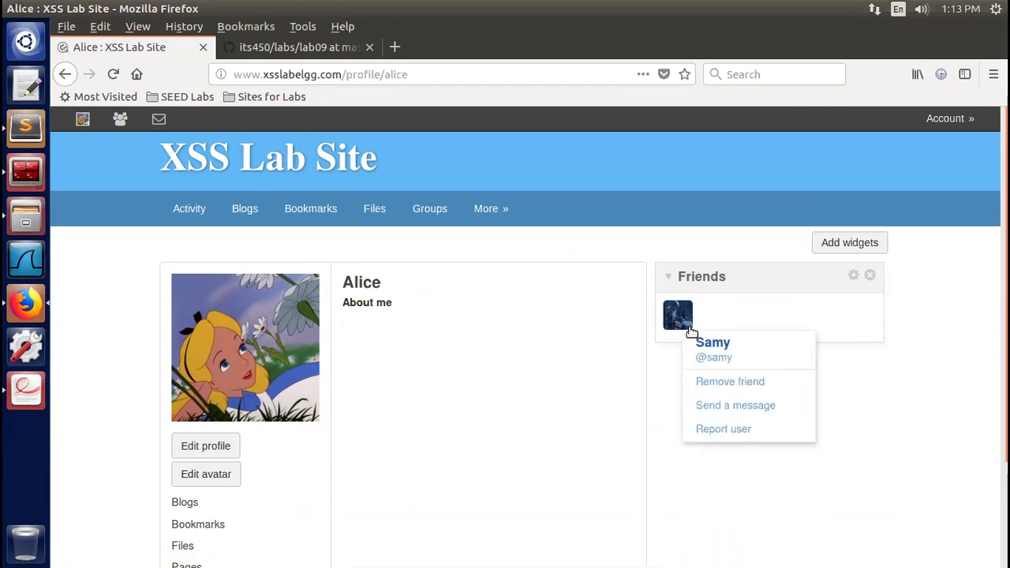
{"action": "left_click", "coordinate": [710, 384]}
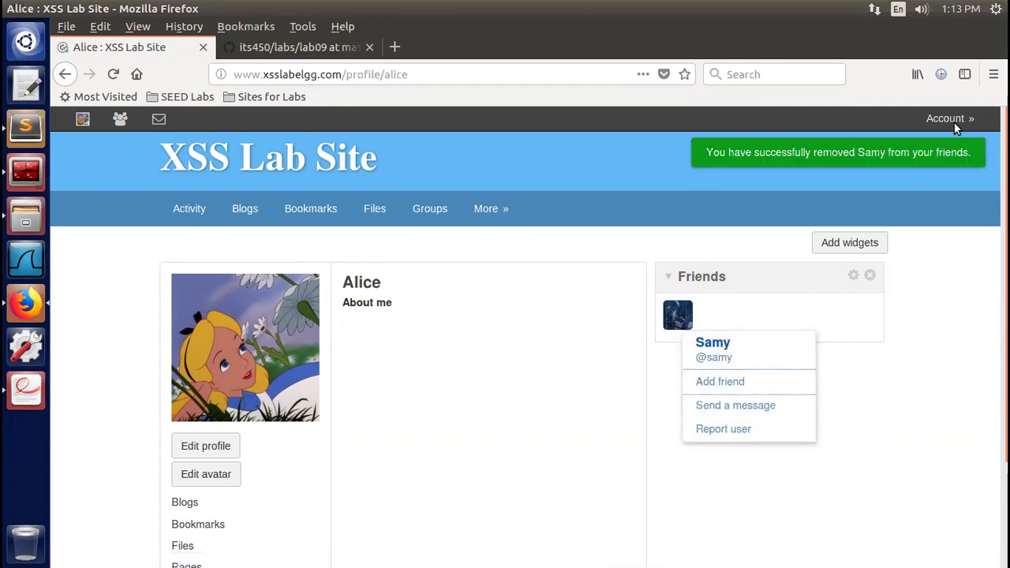
{"action": "mouse_move", "coordinate": [957, 126]}
{"action": "left_click", "coordinate": [876, 179]}
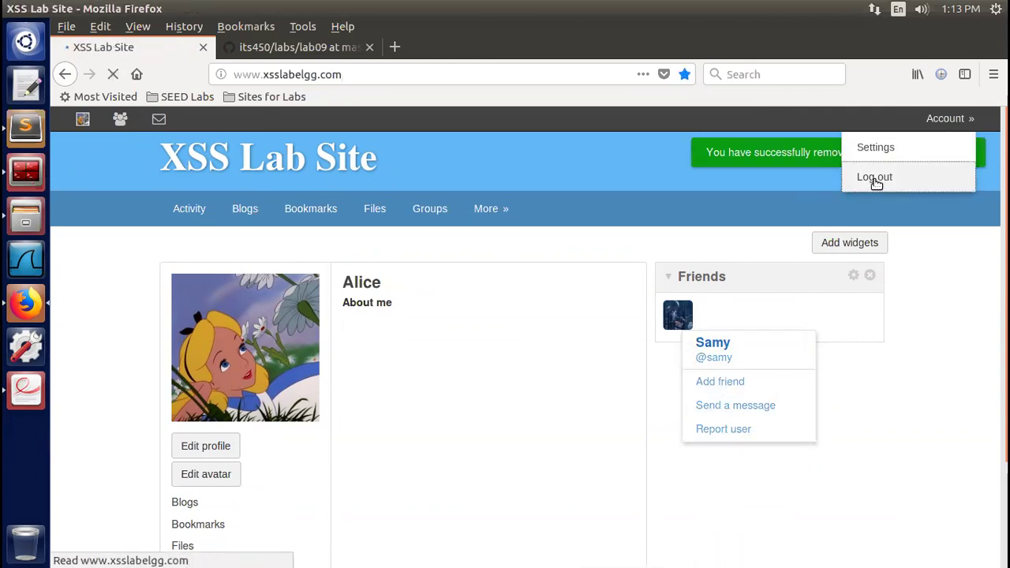
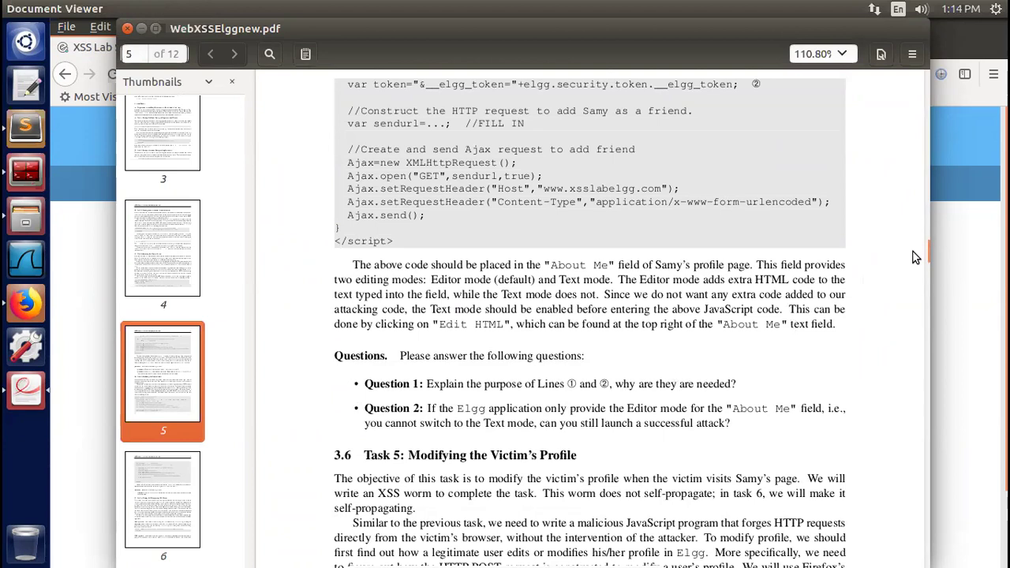
Read section 3.6, Task 5: Modifying the Victim's Profile, including its skeleton JavaScript code, in WebXSSElggnew.pdf.
{"action": "left_click_drag", "start_coordinate": [927, 250], "coordinate": [928, 269]}
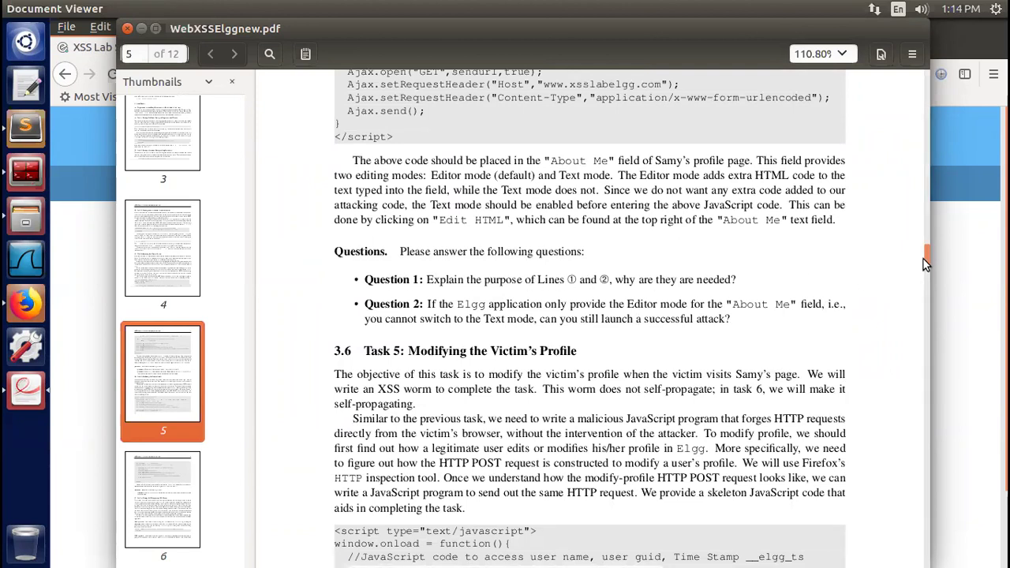
{"action": "scroll", "coordinate": [926, 255], "scroll_direction": "down", "scroll_amount": 4}
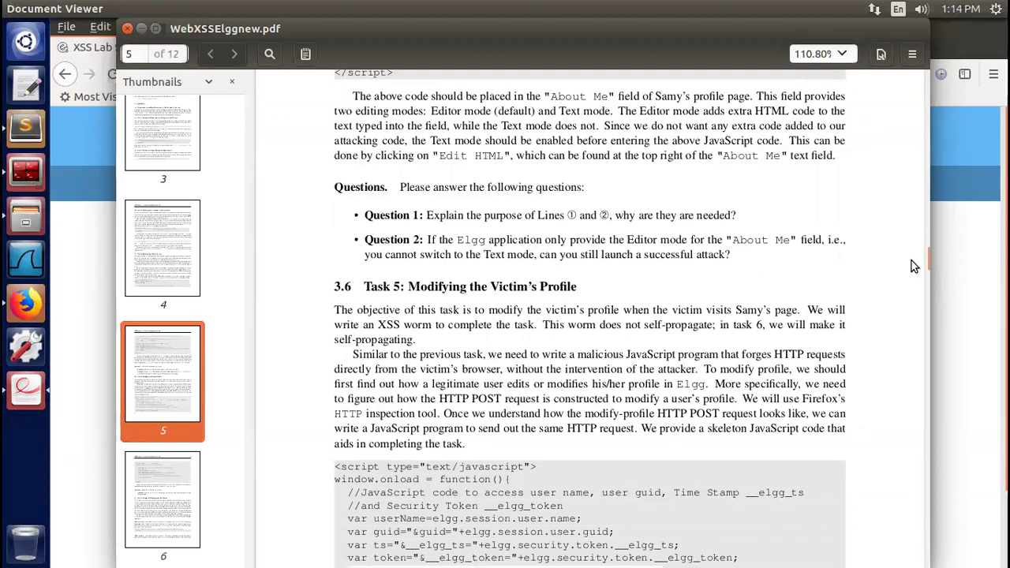
{"action": "left_click_drag", "start_coordinate": [926, 257], "coordinate": [927, 263]}
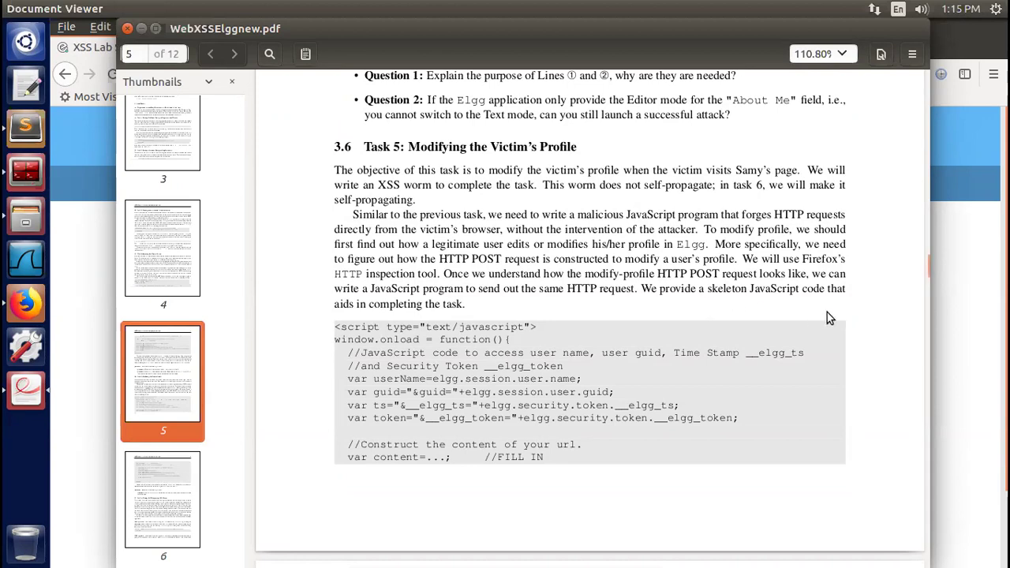
{"action": "scroll", "coordinate": [929, 263], "scroll_direction": "down", "scroll_amount": 1}
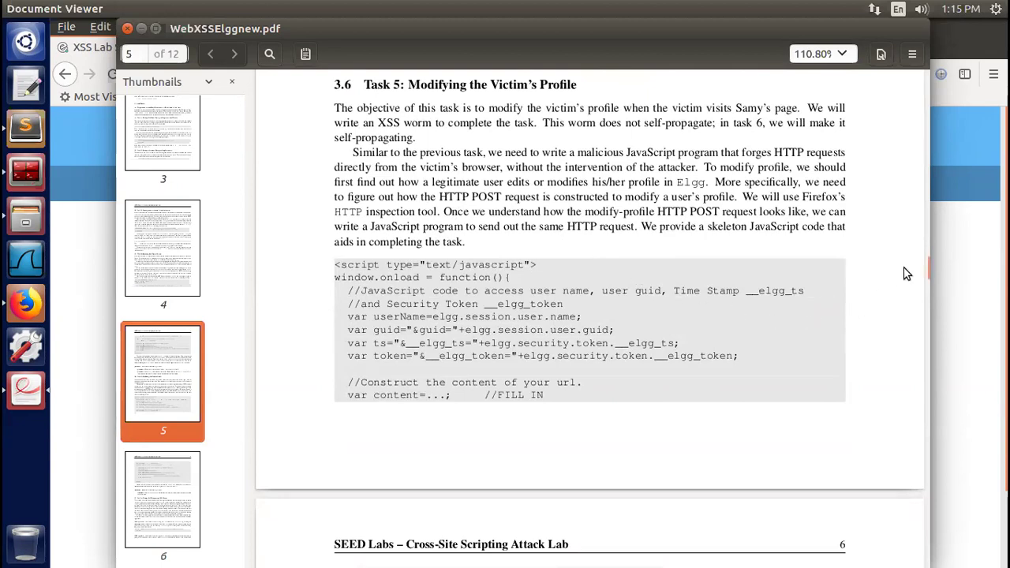
{"action": "scroll", "coordinate": [927, 268], "scroll_direction": "down", "scroll_amount": 2}
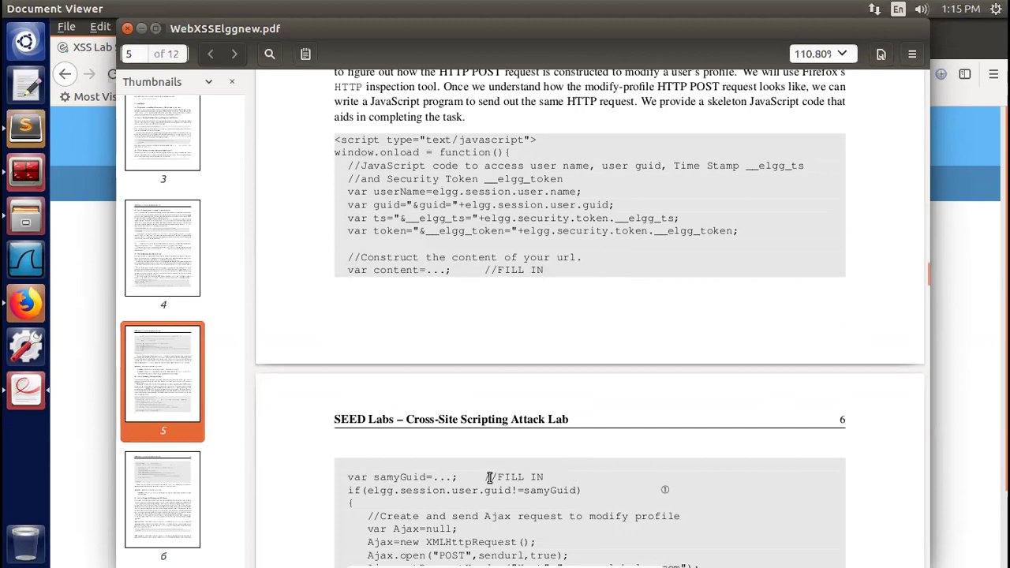
{"action": "scroll", "coordinate": [927, 278], "scroll_direction": "down", "scroll_amount": 5}
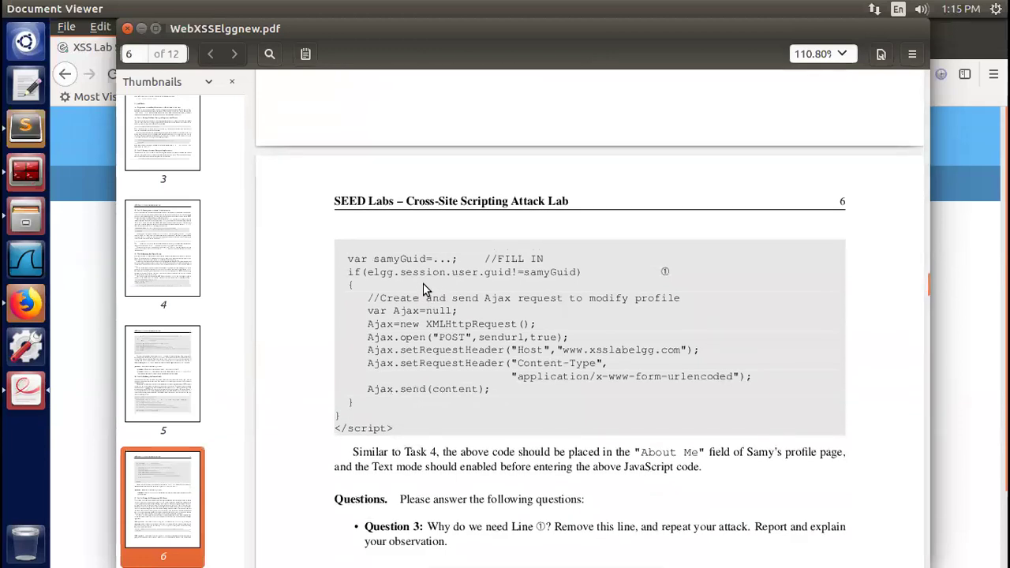